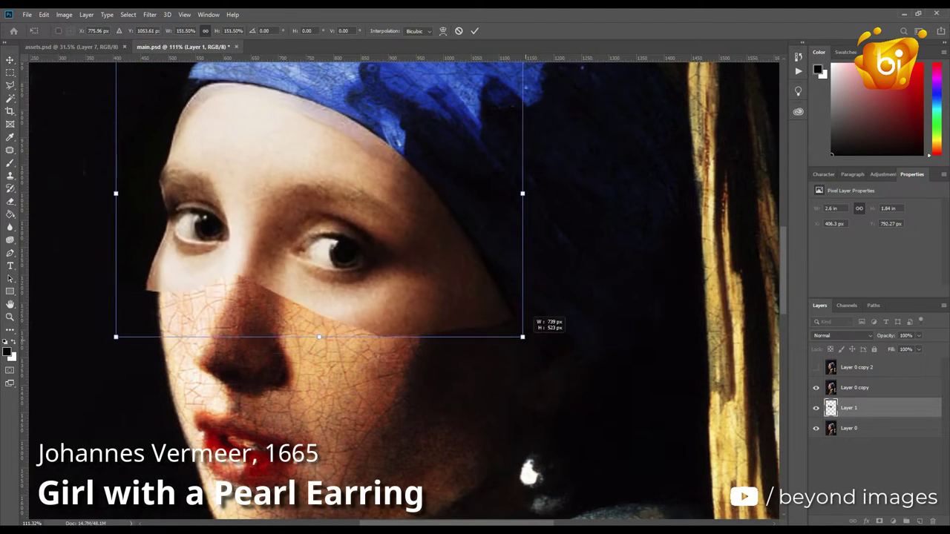
Commit the resized eye-area patch placement on Layer 1
{"action": "key", "text": "Return"}
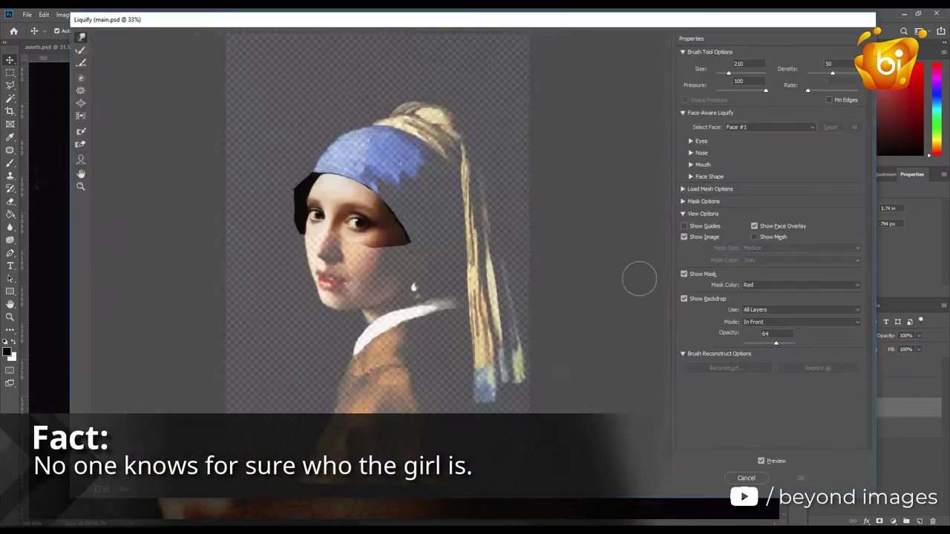
Set Liquify's backdrop opacity to about half and shrink the warp brush for aligning the eye patch
{"action": "type", "text": "50"}
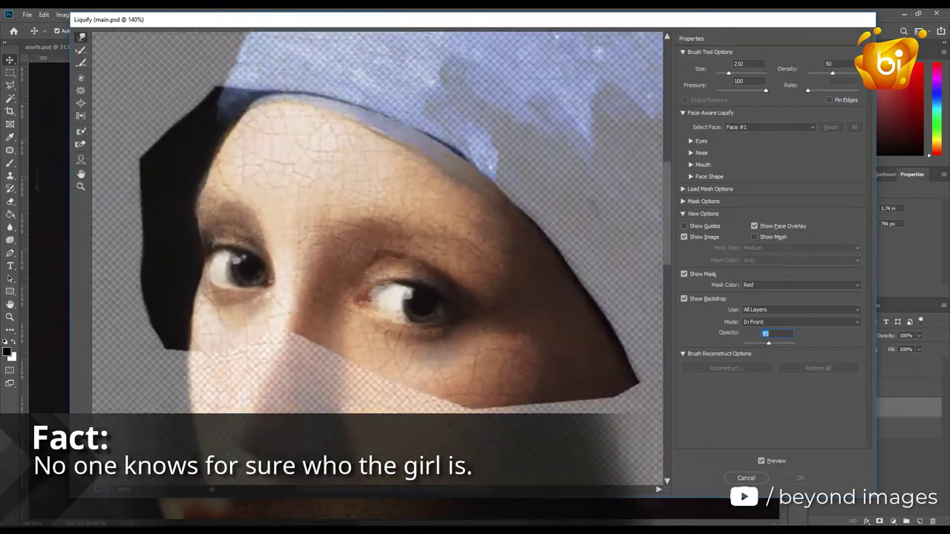
{"action": "type", "text": "8"}
{"action": "key", "text": "bracketleft"}
{"action": "key", "text": "bracketleft"}
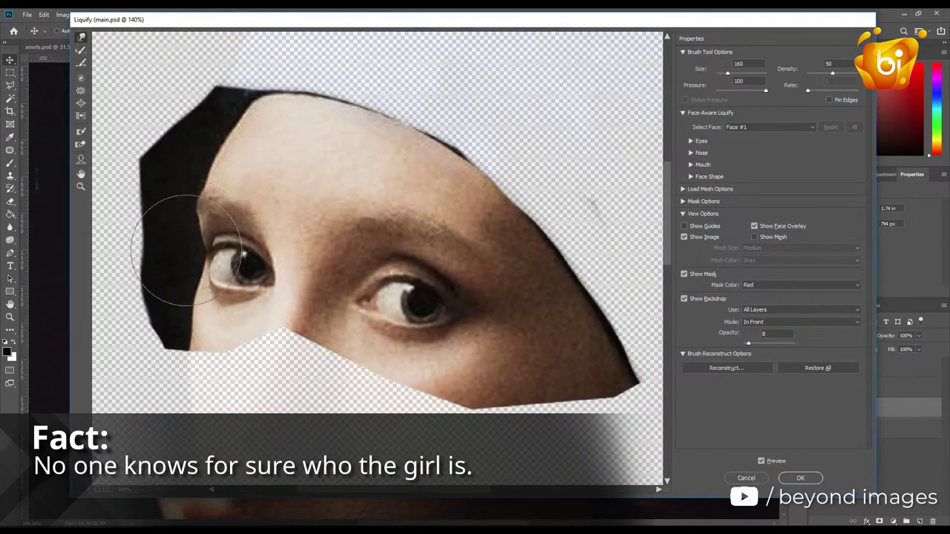
{"action": "mouse_move", "coordinate": [748, 343]}
{"action": "left_mouse_down"}
{"action": "mouse_move", "coordinate": [784, 343]}
{"action": "mouse_move", "coordinate": [759, 343]}
{"action": "mouse_move", "coordinate": [771, 343]}
{"action": "left_mouse_up"}
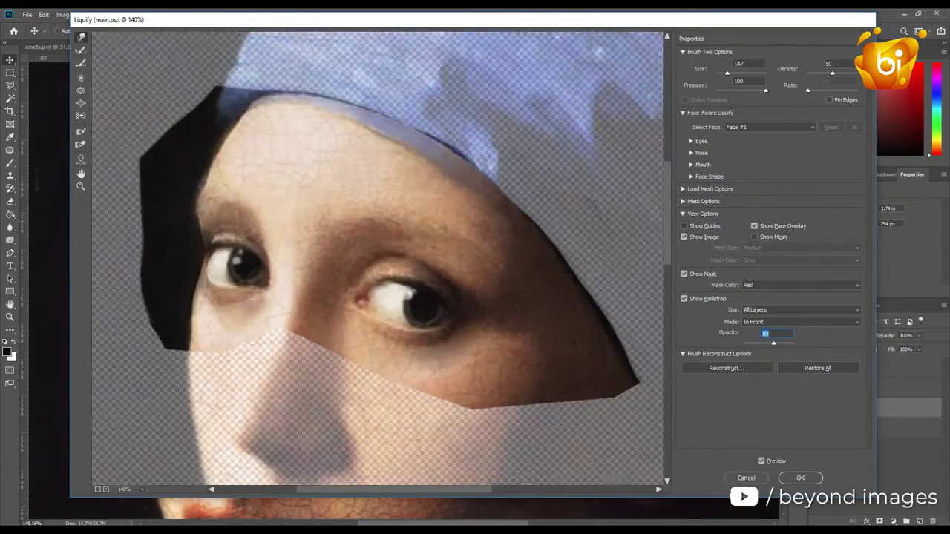
{"action": "key", "text": "bracketleft"}
{"action": "key", "text": "bracketleft"}
{"action": "key", "text": "bracketleft"}
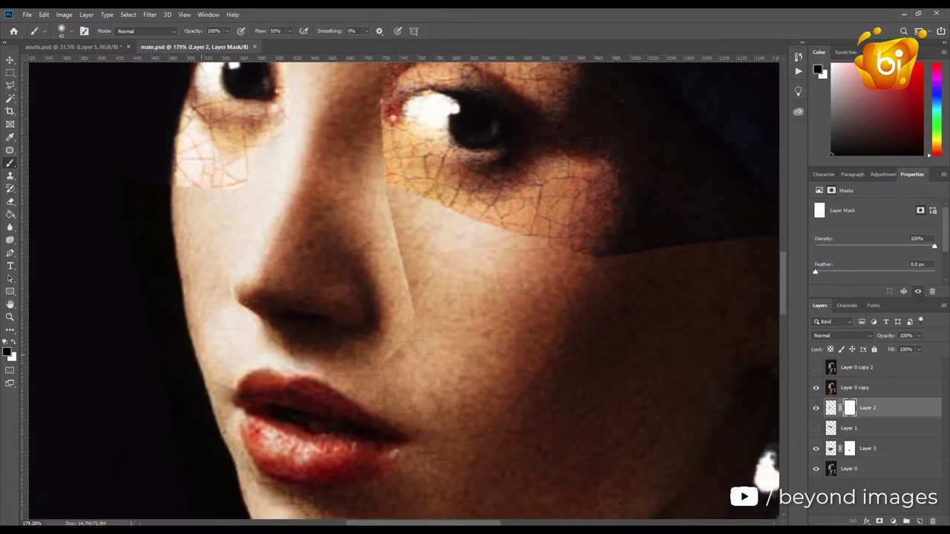
Scroll the canvas down toward the lips
{"action": "scroll", "coordinate": [770, 518], "scroll_direction": "down", "scroll_amount": 3}
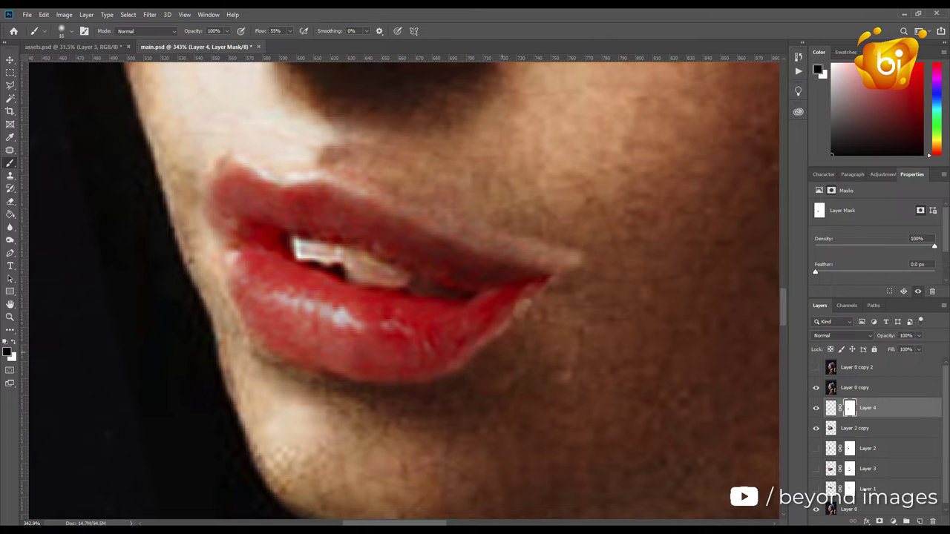
Confirm the lips' brightness -34 darkening, then zoom in on the lower face and collar
{"action": "key", "text": "Return"}
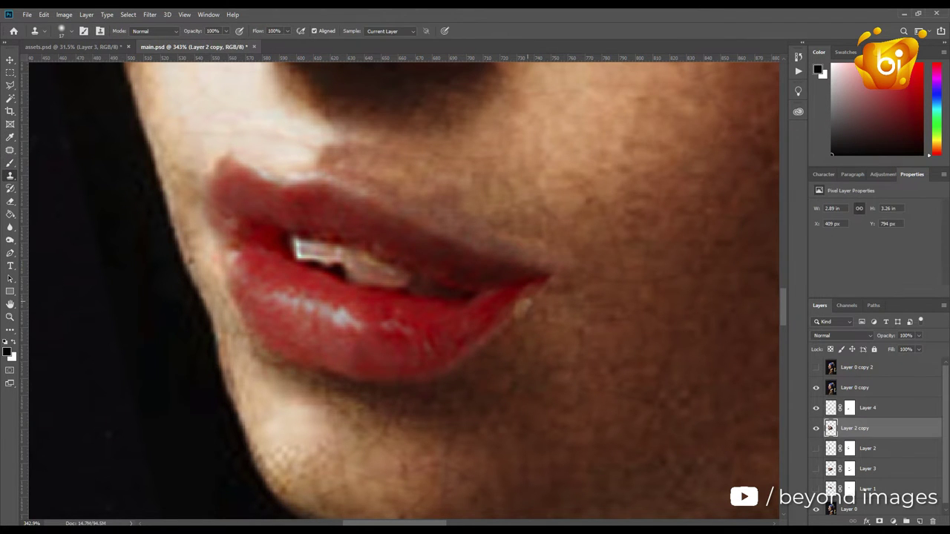
{"action": "key", "text": "ctrl+0"}
{"action": "key", "text": "ctrl+plus"}
{"action": "key", "text": "ctrl+plus"}
{"action": "key", "text": "ctrl+plus"}
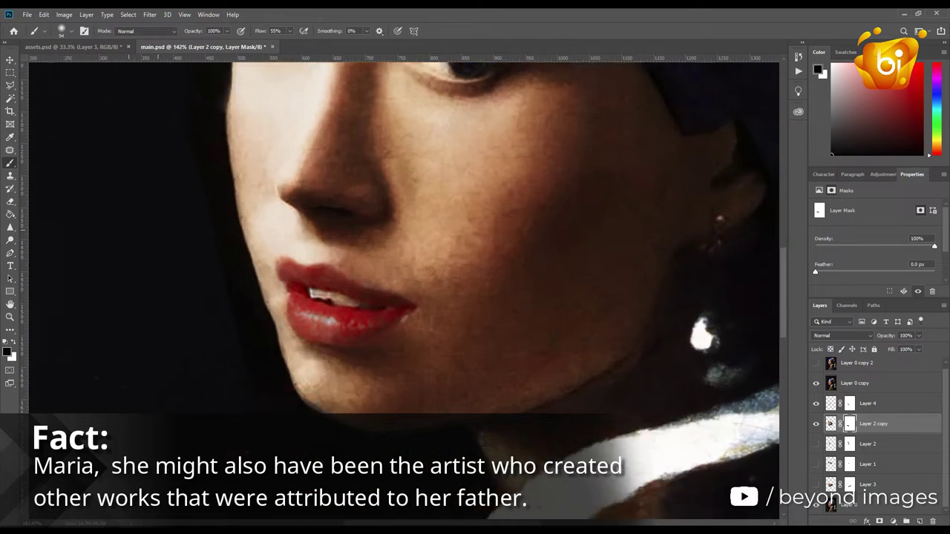
{"action": "scroll", "coordinate": [268, 208], "scroll_direction": "up", "scroll_amount": 3}
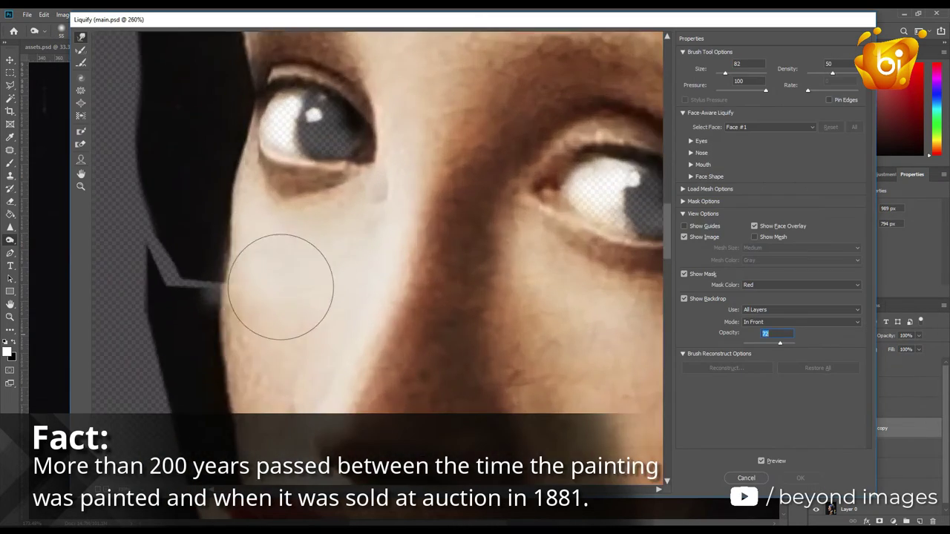
Drag the turban layer from assets.psd into main.psd as Layer 5
{"action": "key", "text": "ctrl+0"}
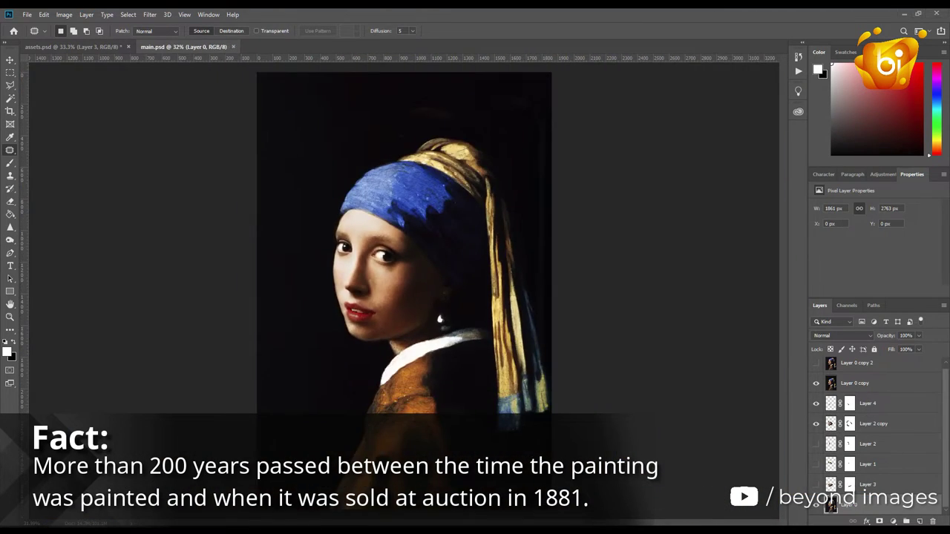
{"action": "left_click_drag", "start_coordinate": [189, 47], "coordinate": [164, 47]}
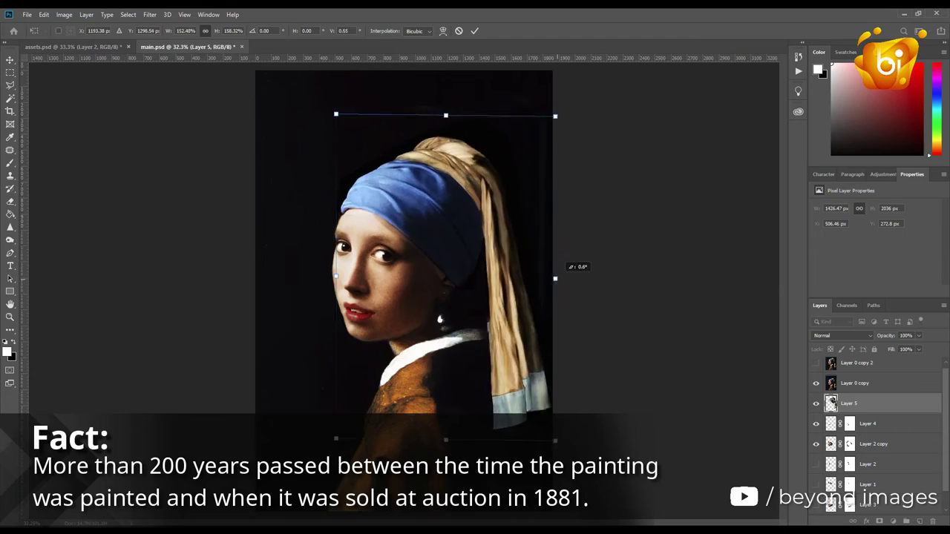
Warp Layer 5's turban folds in Liquify with a more visible backdrop for alignment
{"action": "key", "text": "ctrl+shift+x"}
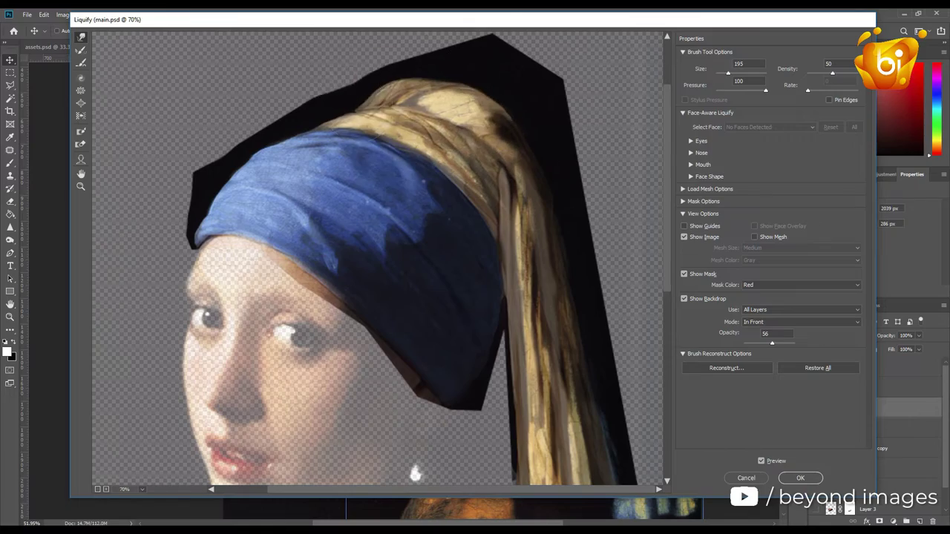
{"action": "left_click_drag", "start_coordinate": [772, 343], "coordinate": [778, 343]}
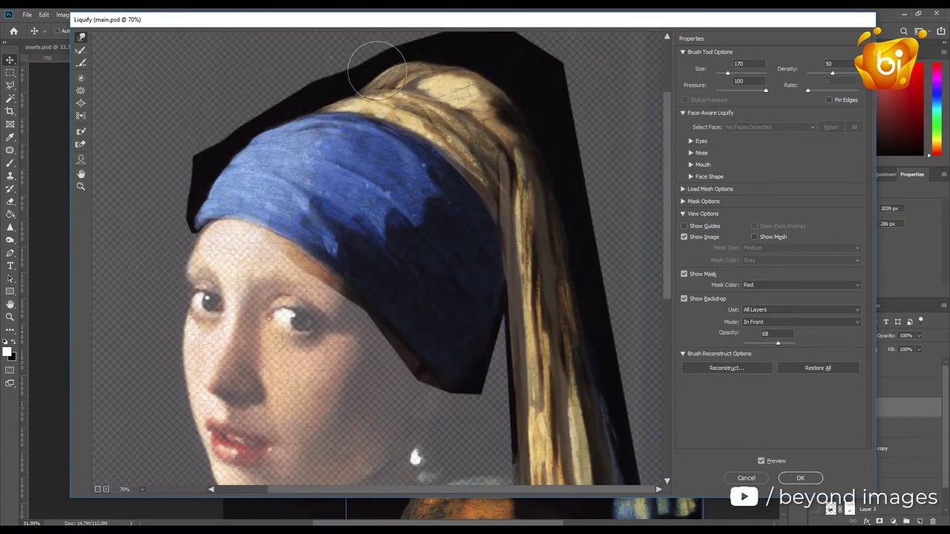
{"action": "scroll", "coordinate": [377, 70], "scroll_direction": "down", "scroll_amount": 1}
{"action": "scroll", "coordinate": [566, 464], "scroll_direction": "down", "scroll_amount": 7}
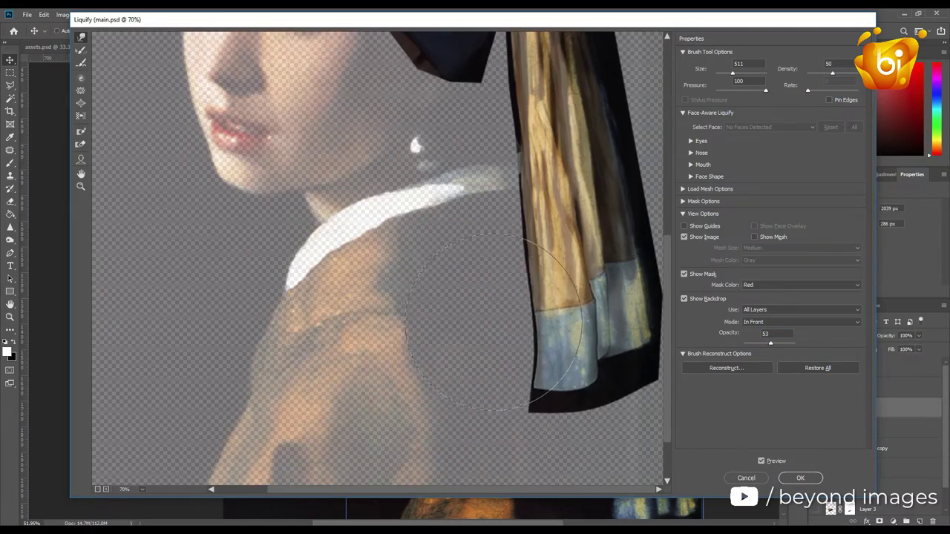
{"action": "scroll", "coordinate": [501, 312], "scroll_direction": "up", "scroll_amount": 3}
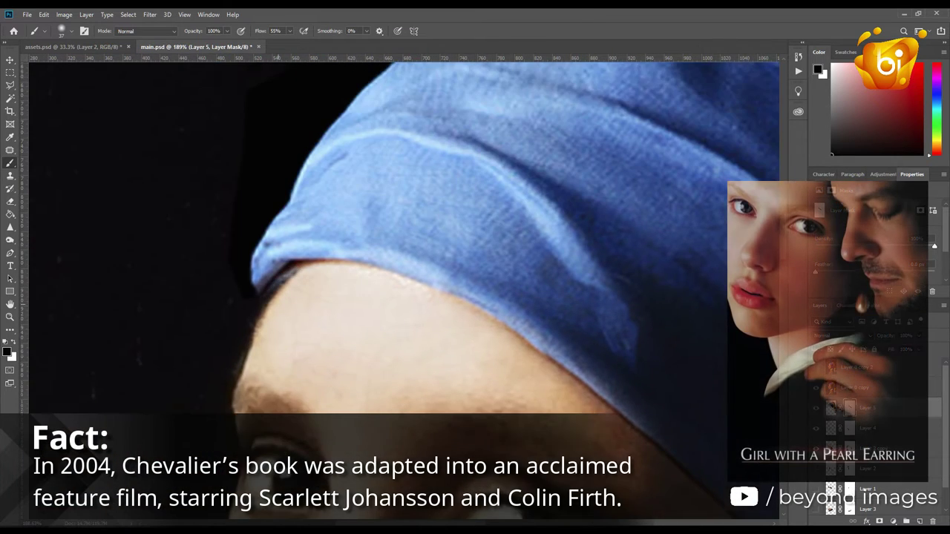
Scroll the canvas down toward the lower part of the painting
{"action": "scroll", "coordinate": [227, 272], "scroll_direction": "down", "scroll_amount": 5}
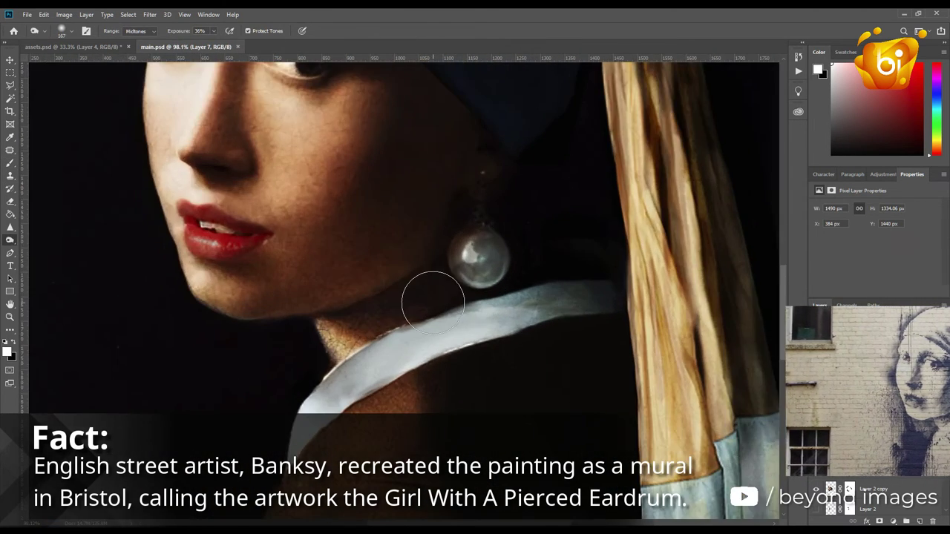
Rotate the Layer 8 collar patch slightly to fit along the neck
{"action": "key", "text": "ctrl+t"}
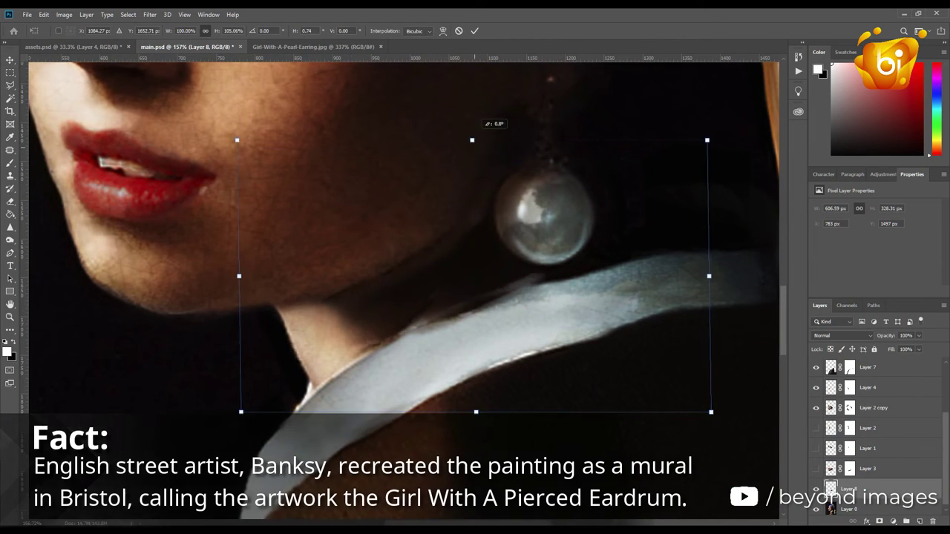
{"action": "key", "text": "Return"}
{"action": "key", "text": "s"}
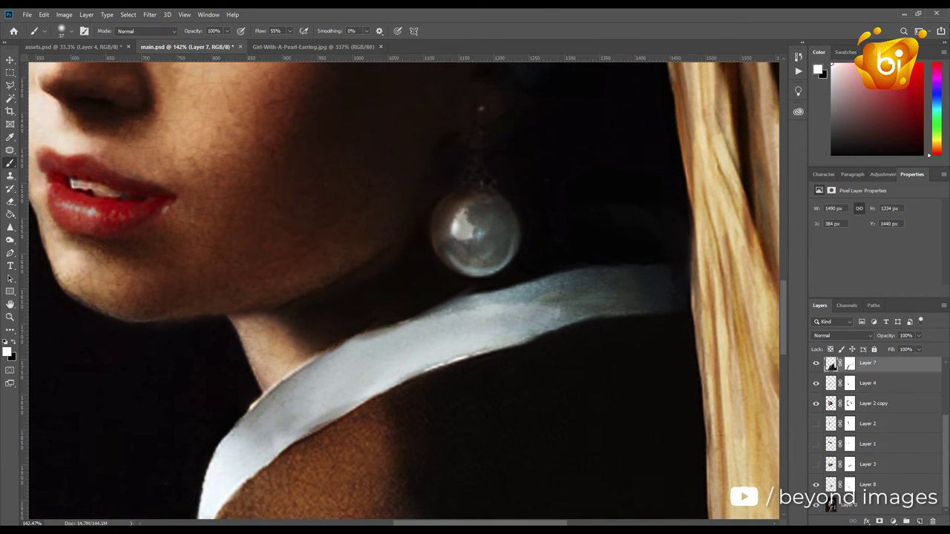
Zoom in on the area where the collar meets the neck
{"action": "scroll", "coordinate": [276, 322], "scroll_direction": "up", "scroll_amount": 3}
{"action": "key", "text": "ctrl+backslash"}
{"action": "scroll", "coordinate": [275, 322], "scroll_direction": "up", "scroll_amount": 3}
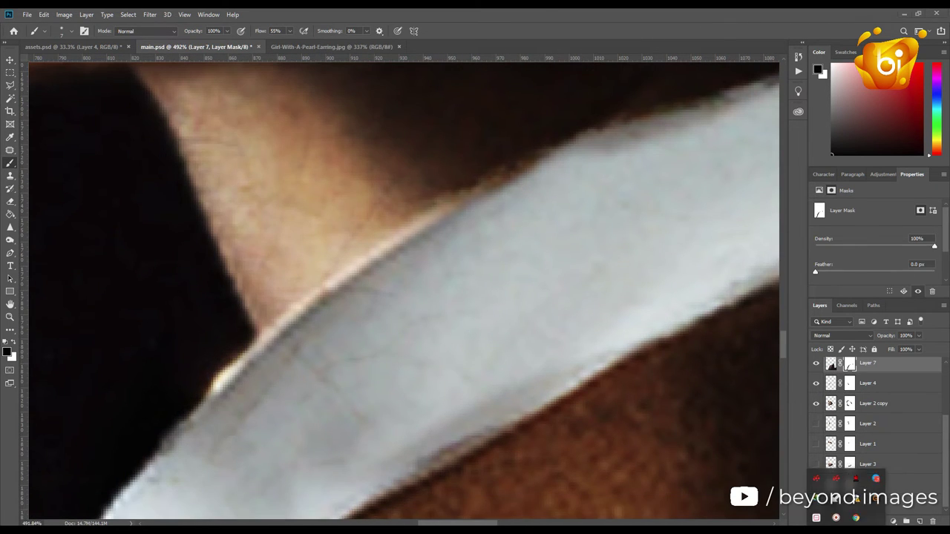